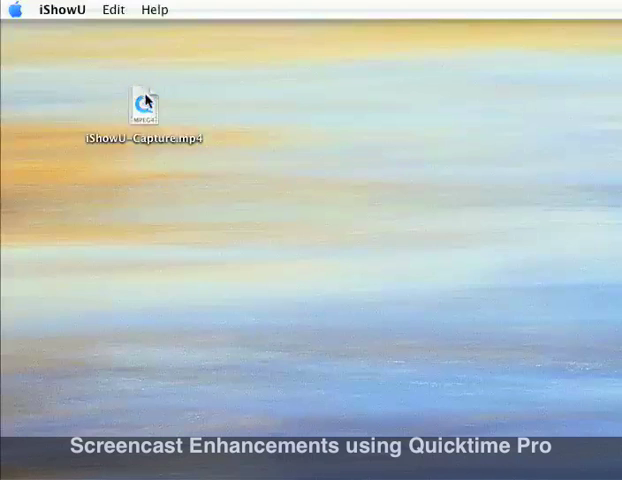
# - Open iShowU-Capture.mp4, pause it, and show its properties window listing the tracks
pyautogui.doubleClick(145, 104)
pyautogui.click(199, 201)
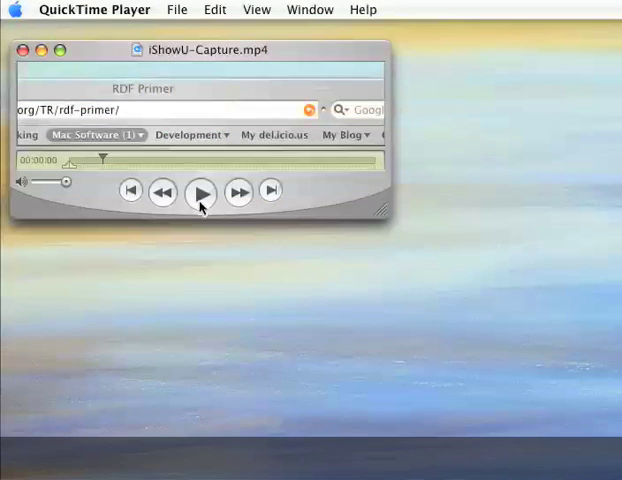
pyautogui.click(318, 9)
pyautogui.click(344, 92)
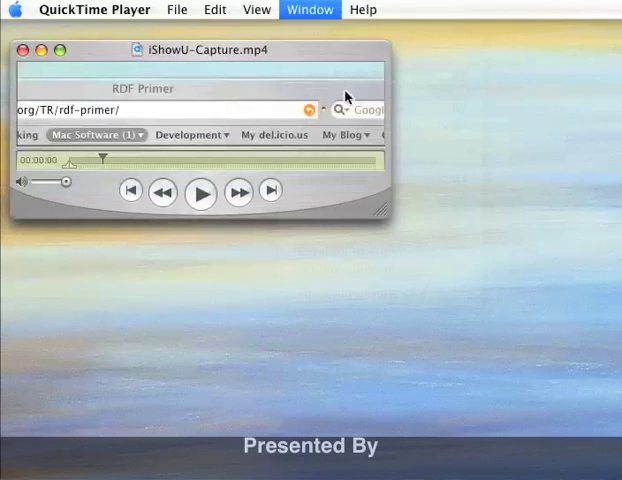
# - Bring the movie window forward and scrub to about one second, then back toward the start
pyautogui.click(121, 50)
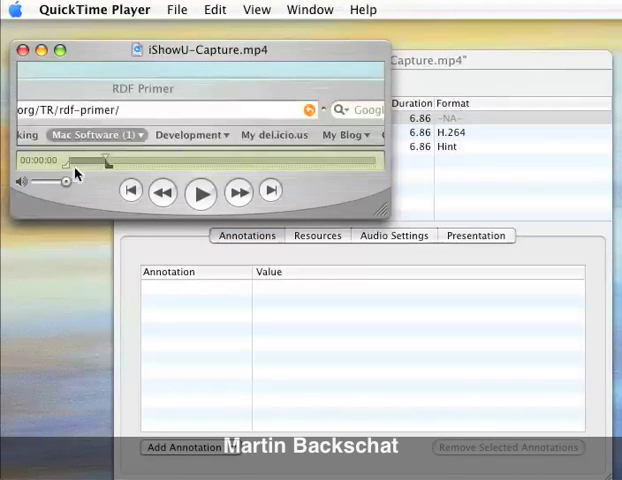
pyautogui.moveTo(75, 168); pyautogui.dragTo(140, 168)
pyautogui.moveTo(66, 165); pyautogui.dragTo(93, 172)
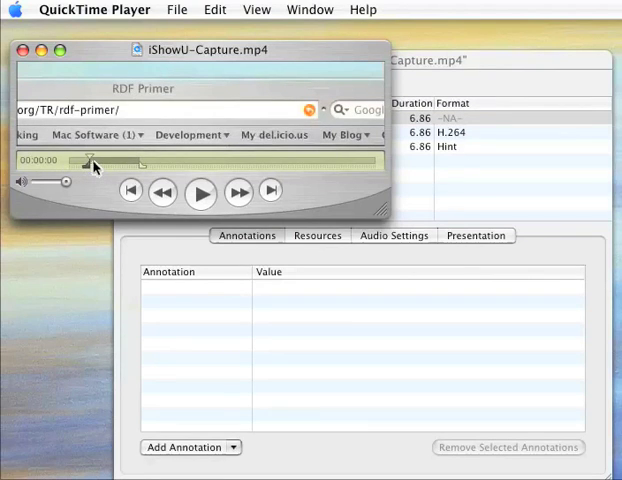
# - Copy 'This is a Demo!' from the TextMate document and hide TextMate to return to the movie
pyautogui.press('super+Tab')
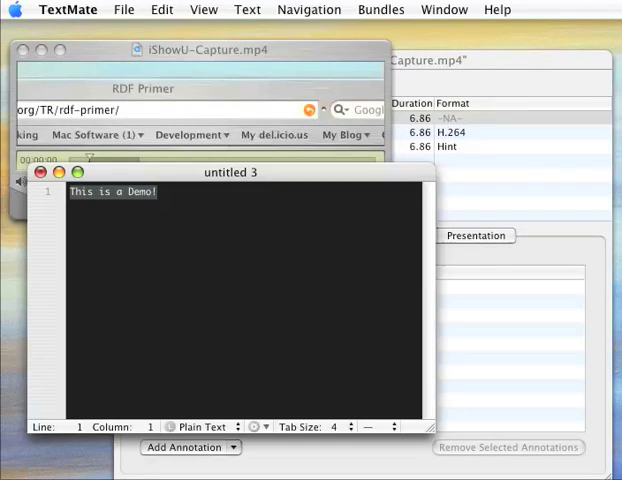
pyautogui.rightClick(141, 204)
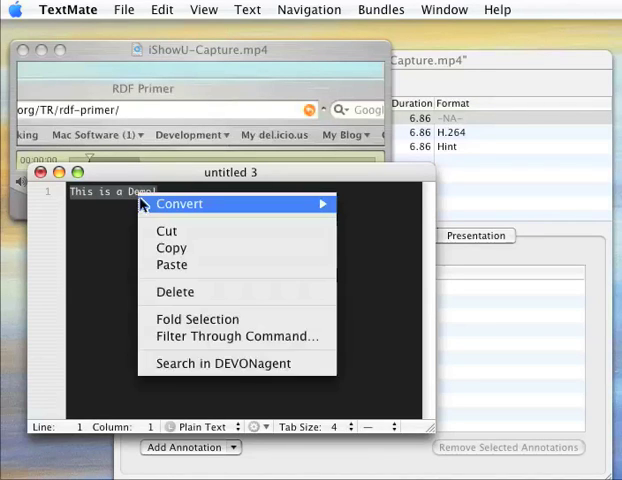
pyautogui.click(171, 250)
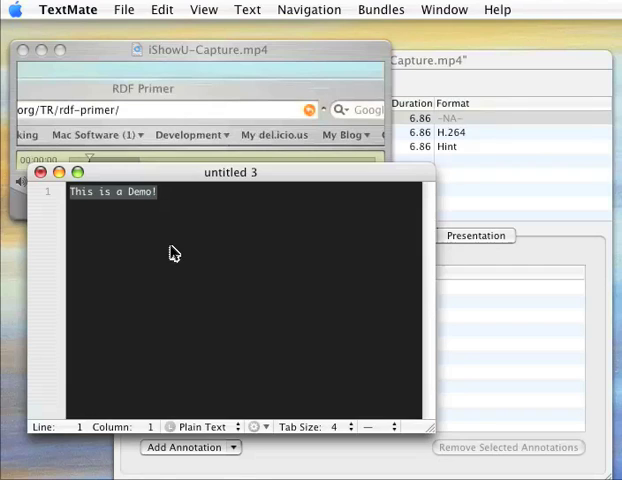
pyautogui.press('super+h')
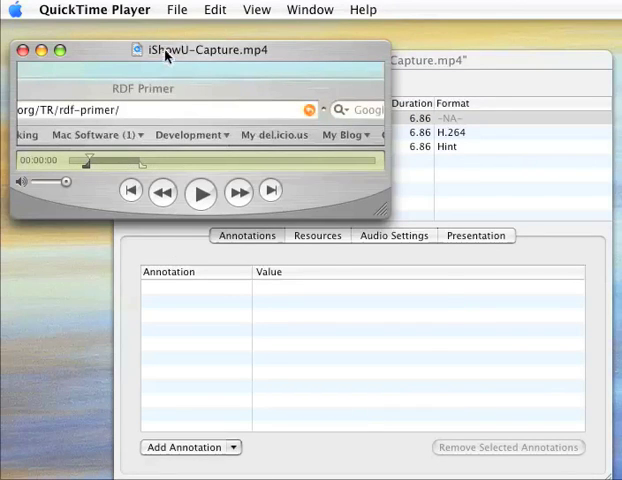
# - Paste the copied text with Add to Selection & Scale as a text track and scrub to see the caption
pyautogui.click(215, 9)
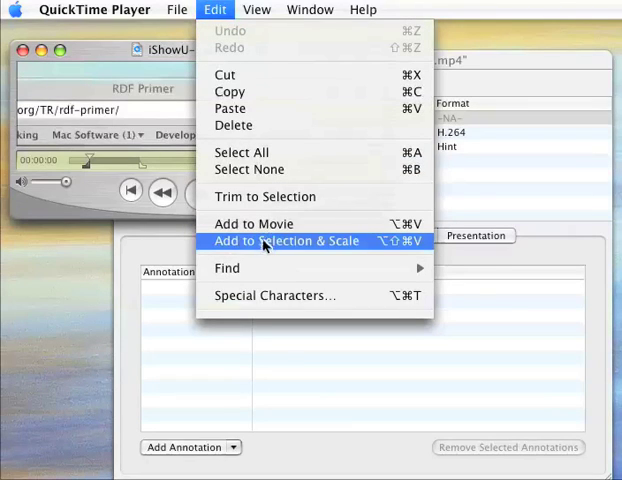
pyautogui.click(377, 244)
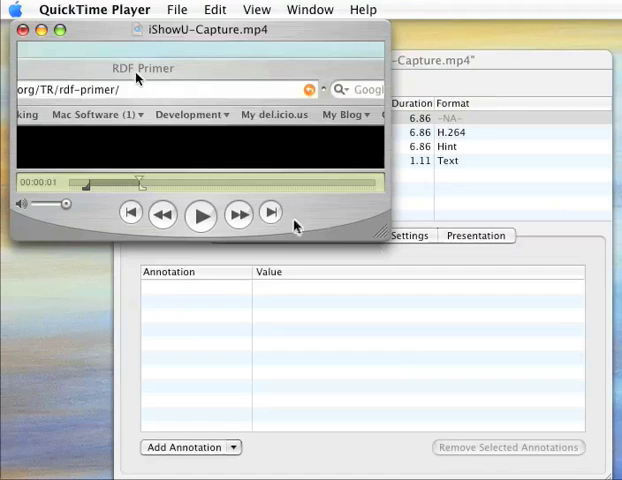
pyautogui.moveTo(142, 185)
pyautogui.mouseDown()
pyautogui.moveTo(86, 190)
pyautogui.moveTo(148, 190)
pyautogui.moveTo(122, 191)
pyautogui.mouseUp()
# - Set the Text Track's transparency to Blend and its vertical offset to 0
pyautogui.click(500, 232)
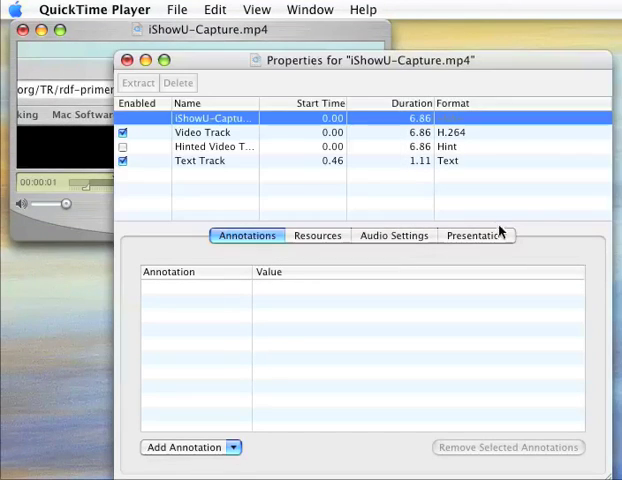
pyautogui.click(199, 168)
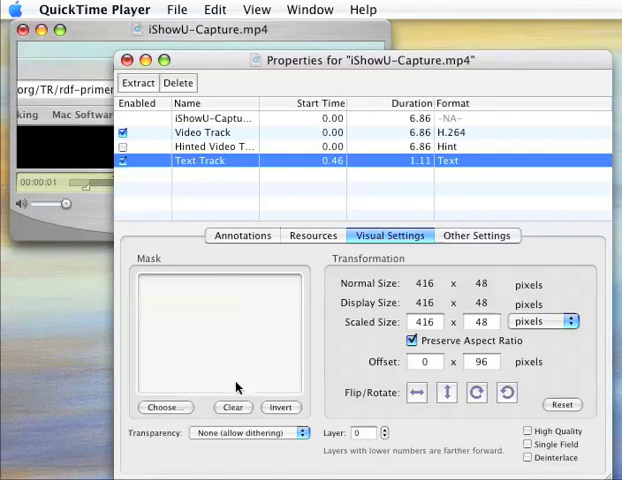
pyautogui.click(241, 433)
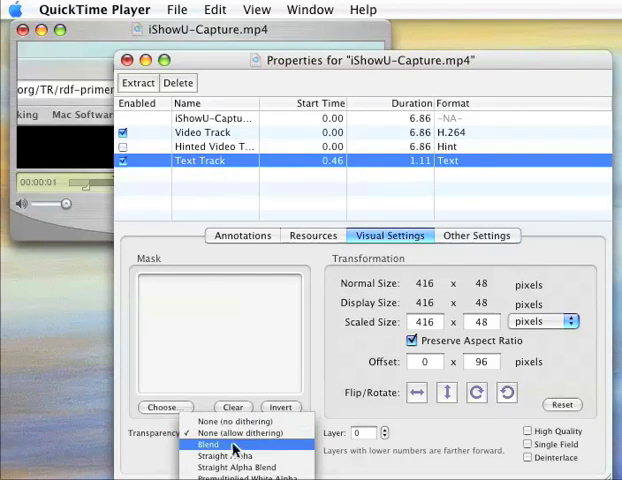
pyautogui.click(235, 446)
pyautogui.doubleClick(476, 365)
pyautogui.write('0')
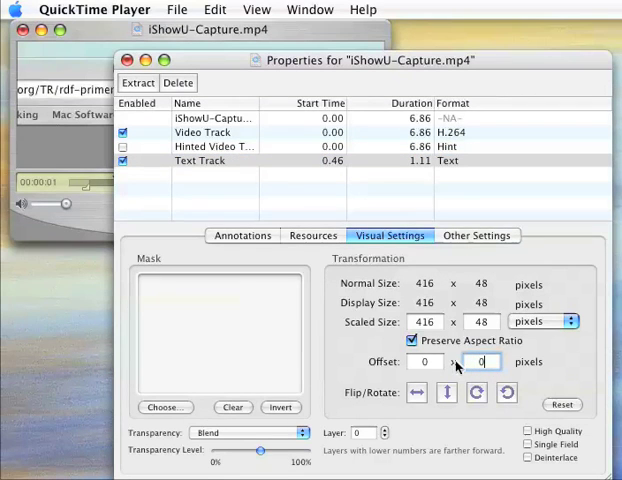
pyautogui.press('Return')
# - Scrub the movie to preview the caption now at the top of the frame
pyautogui.click(105, 190)
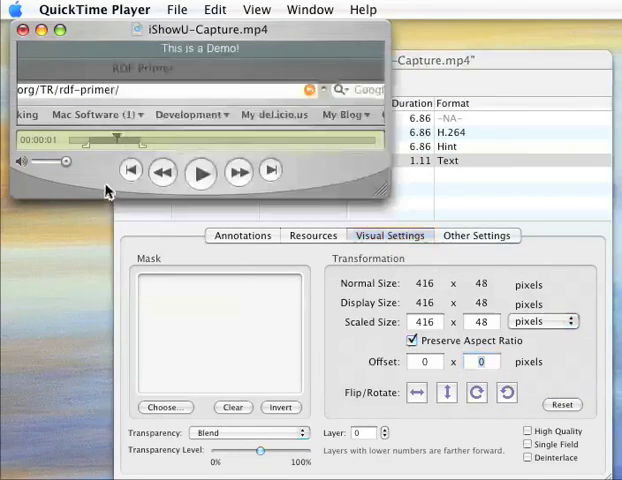
pyautogui.moveTo(128, 145)
pyautogui.mouseDown()
pyautogui.moveTo(151, 147)
pyautogui.moveTo(82, 145)
pyautogui.moveTo(156, 143)
pyautogui.mouseUp()
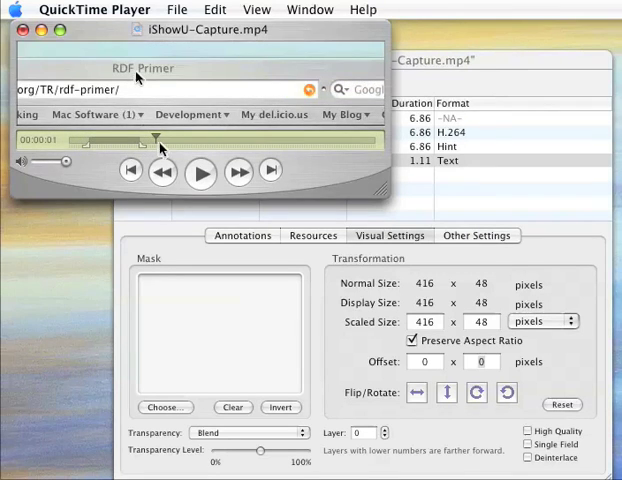
# - Start exporting the Text Track, keeping the Text to Text format
pyautogui.click(474, 167)
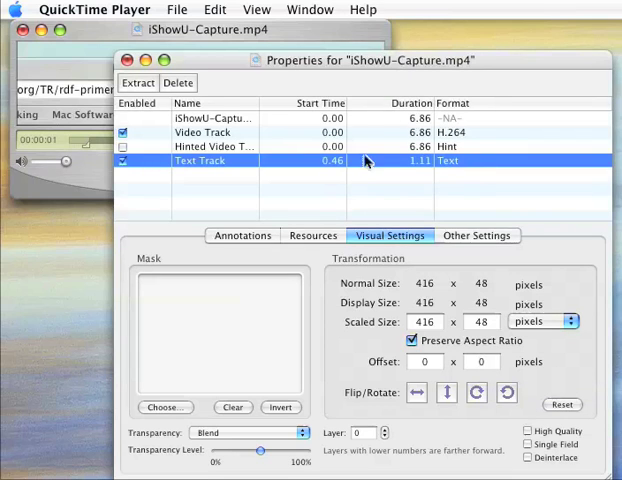
pyautogui.click(177, 10)
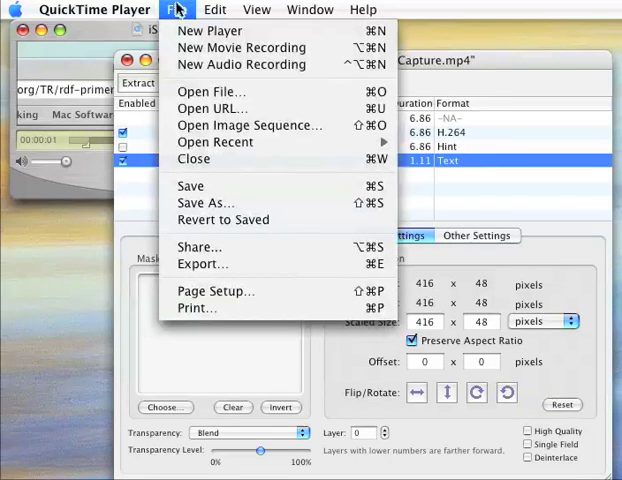
pyautogui.click(198, 266)
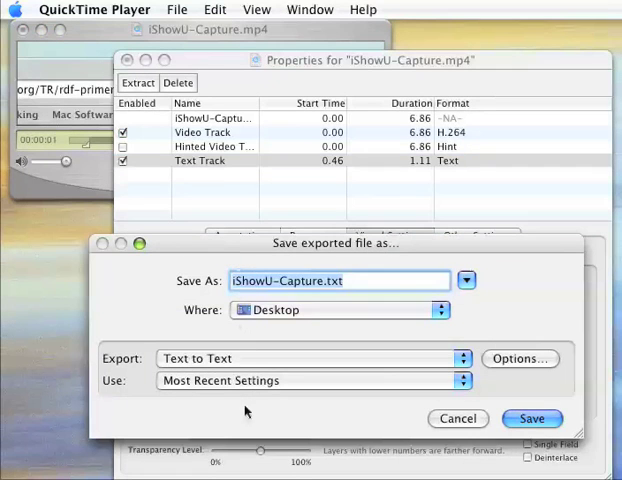
pyautogui.click(355, 359)
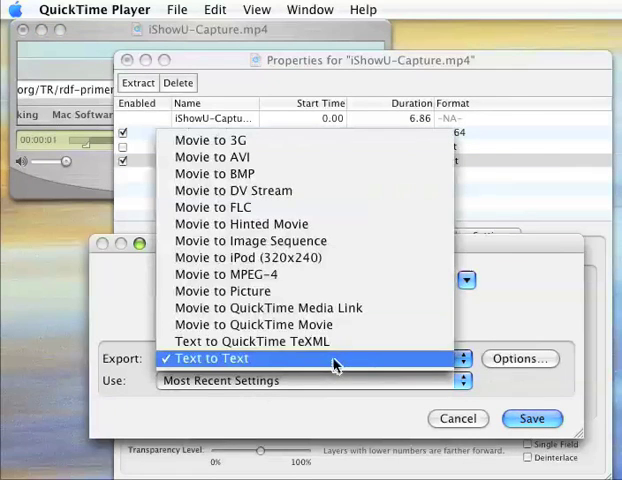
pyautogui.click(334, 367)
# - Include descriptors and timestamps and save iShowU-Capture.txt to the Desktop
pyautogui.click(524, 366)
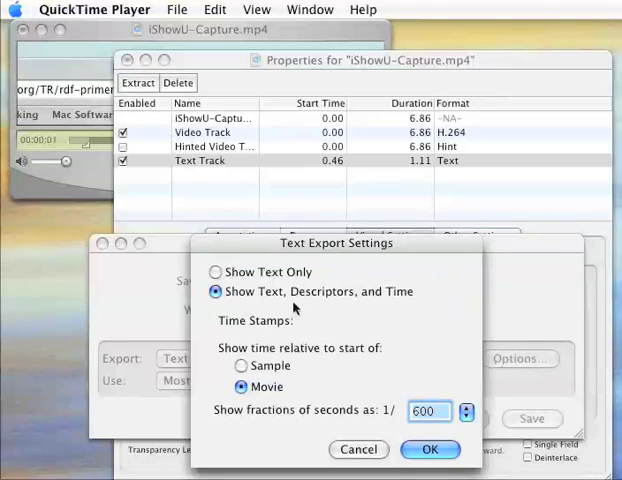
pyautogui.click(405, 450)
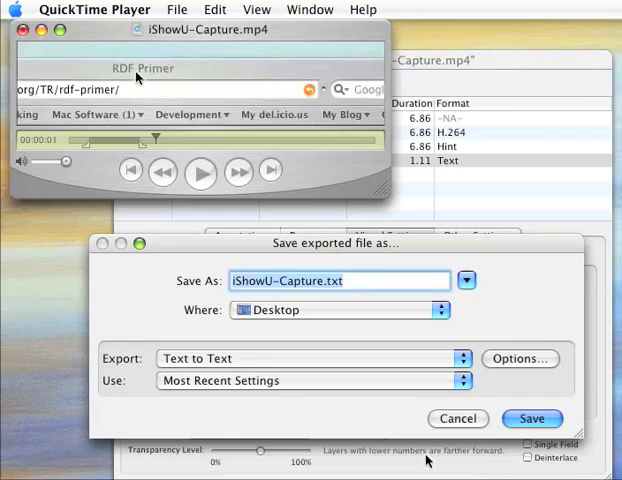
pyautogui.click(507, 420)
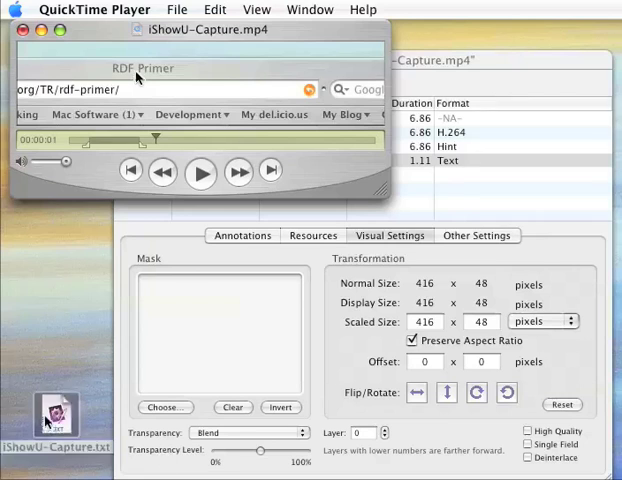
# - Open the exported iShowU-Capture.txt in TextMate and place the caret at the end of the caption line
pyautogui.doubleClick(53, 420)
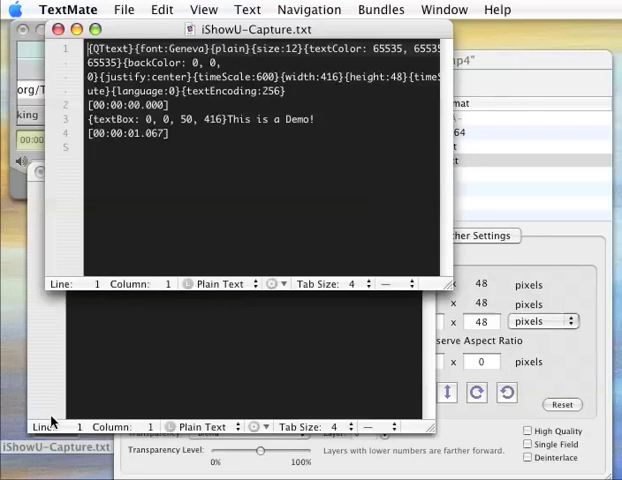
pyautogui.click(174, 89)
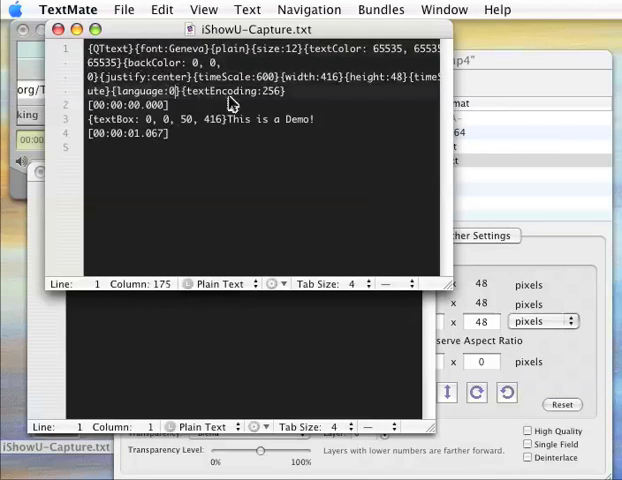
pyautogui.moveTo(191, 120); pyautogui.dragTo(316, 128)
pyautogui.click(329, 129)
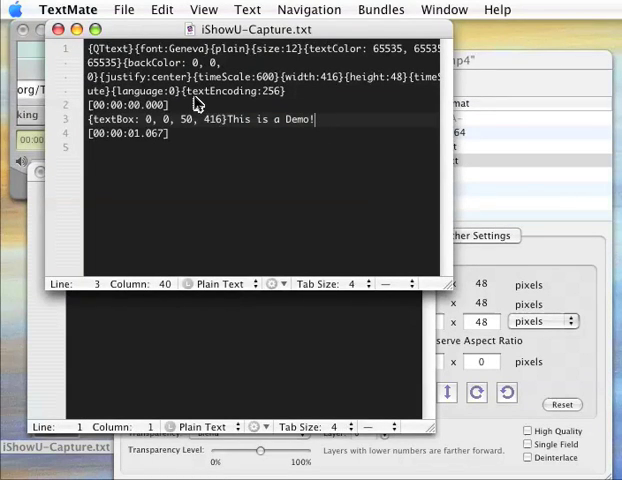
# - Delete {textEncoding:256} from line 1 and return to the end of the caption line to add ' #2!!'
pyautogui.moveTo(183, 93); pyautogui.dragTo(310, 98)
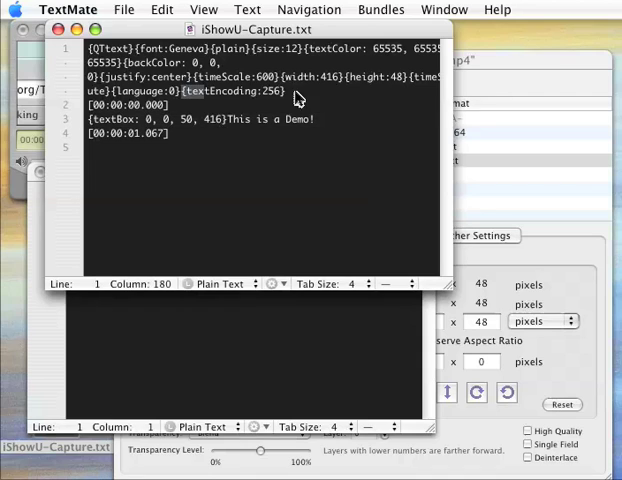
pyautogui.press('BackSpace')
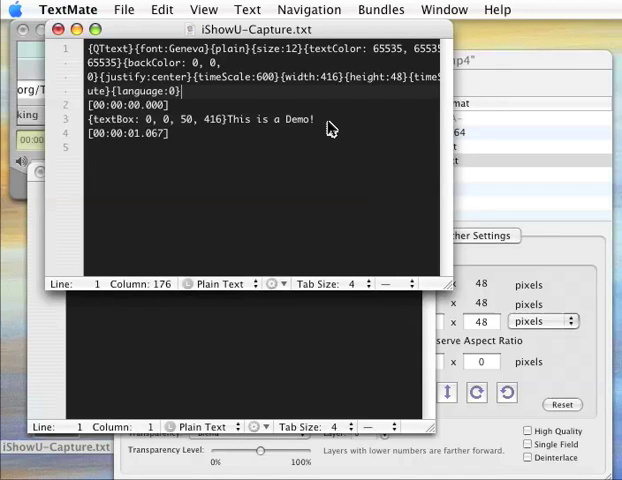
pyautogui.click(329, 128)
pyautogui.write('#2!!')
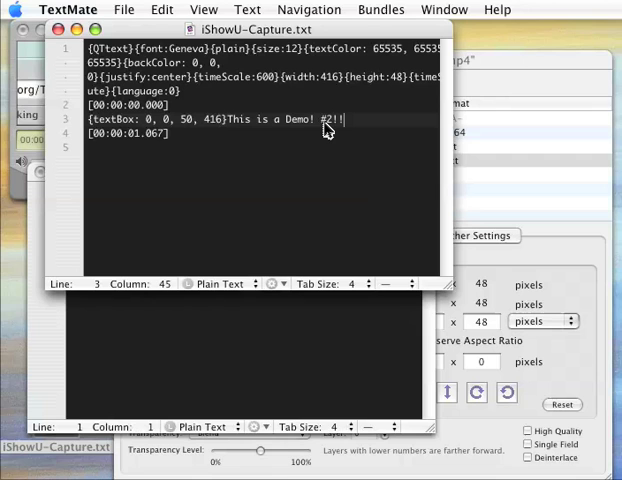
# - Close the leftover text documents and open iShowU-Capture.txt as a movie in QuickTime Player
pyautogui.click(57, 29)
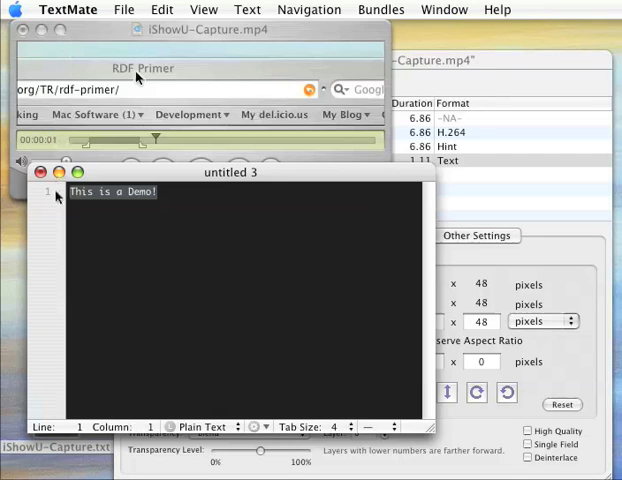
pyautogui.click(40, 171)
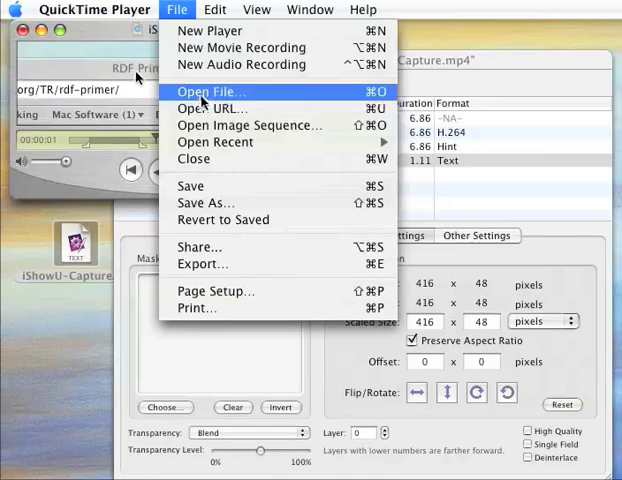
pyautogui.click(203, 97)
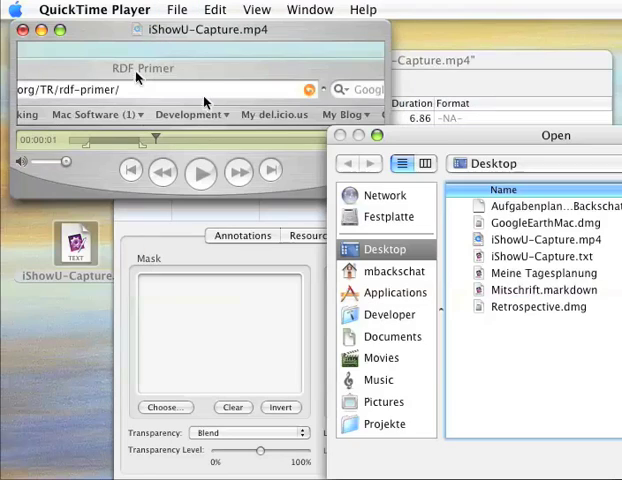
pyautogui.doubleClick(514, 260)
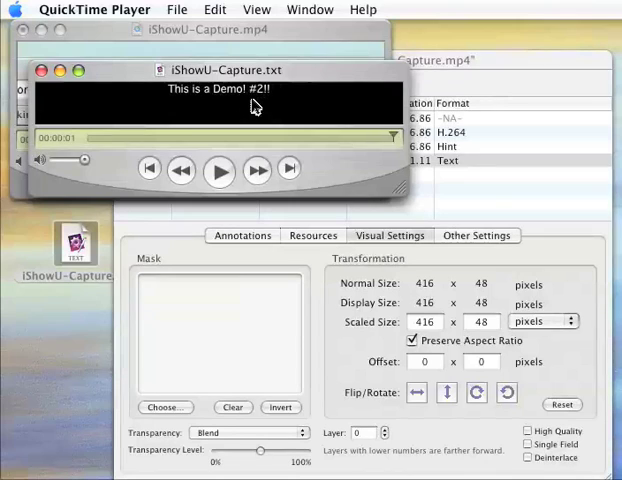
# - Move the text movie window aside, then close it without saving changes
pyautogui.moveTo(239, 73); pyautogui.dragTo(215, 213)
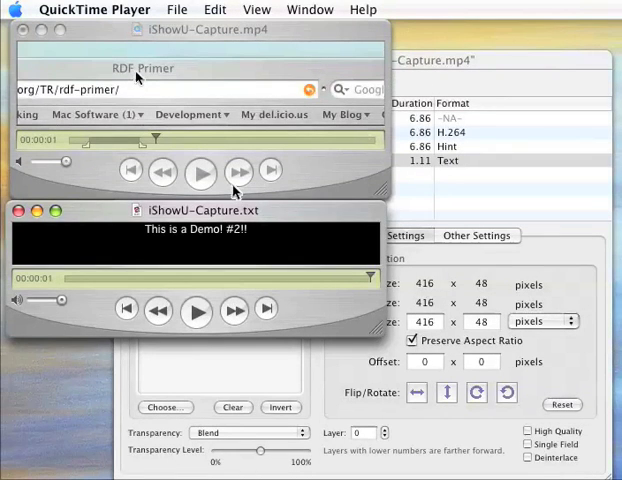
pyautogui.press('super+w')
pyautogui.press('super+w')
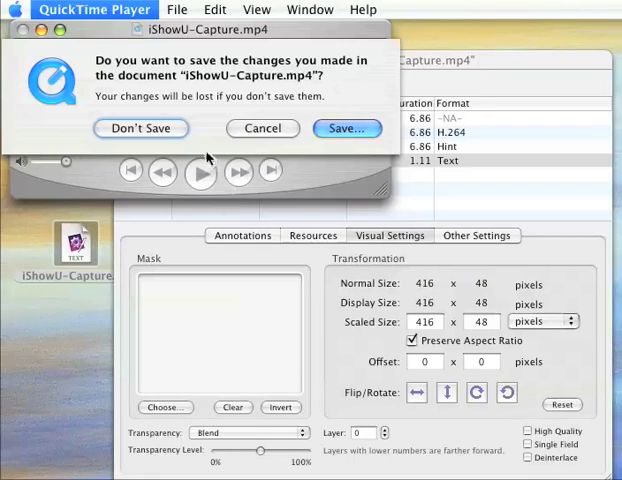
pyautogui.click(267, 132)
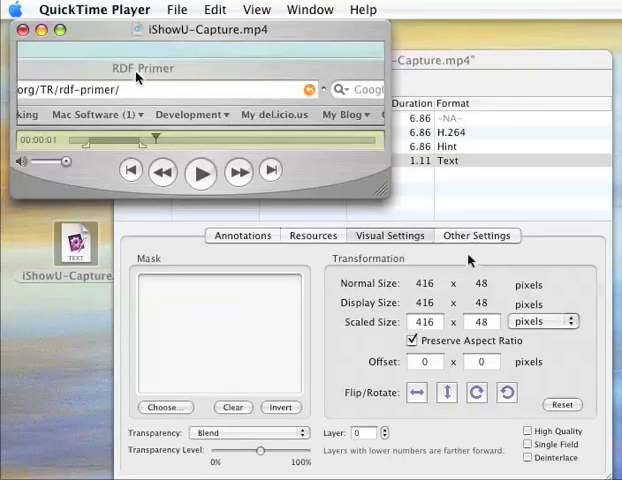
# - Place an oval talk bubble from the Talk Bubbles stencil on the canvas and shrink it
pyautogui.click(449, 216)
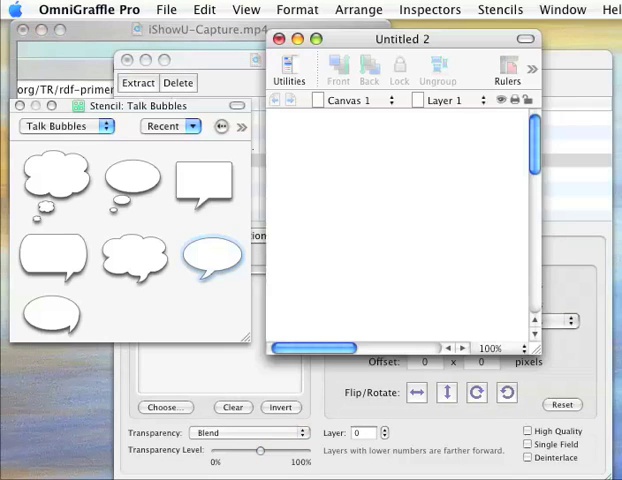
pyautogui.click(316, 39)
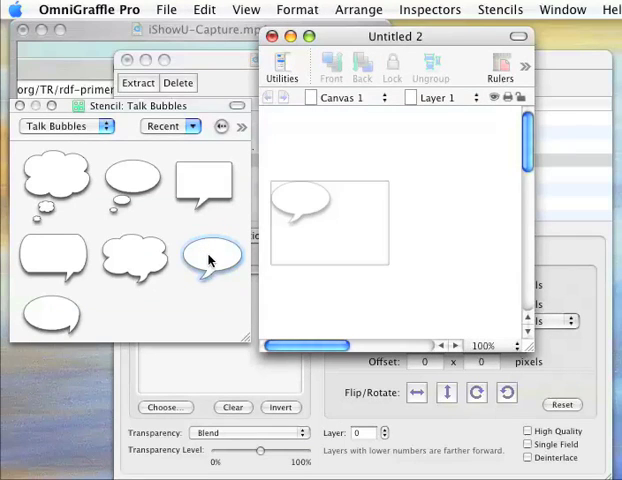
pyautogui.moveTo(207, 258); pyautogui.dragTo(364, 178)
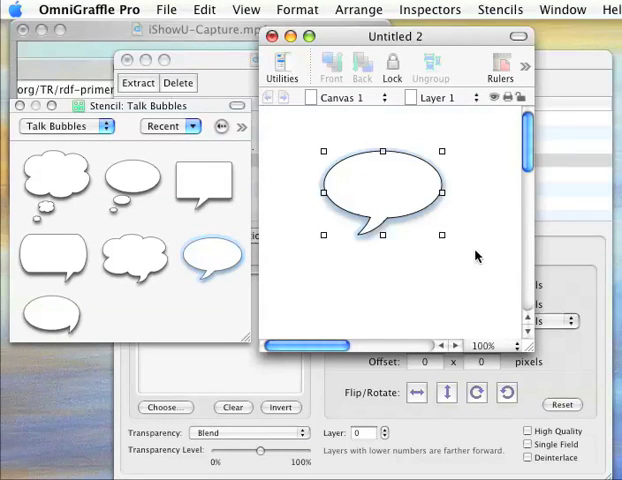
pyautogui.moveTo(442, 235)
pyautogui.mouseDown()
pyautogui.moveTo(427, 208)
pyautogui.moveTo(432, 212)
pyautogui.mouseUp()
# - Enter 'Hello World!' inside the bubble and select it
pyautogui.doubleClick(386, 181)
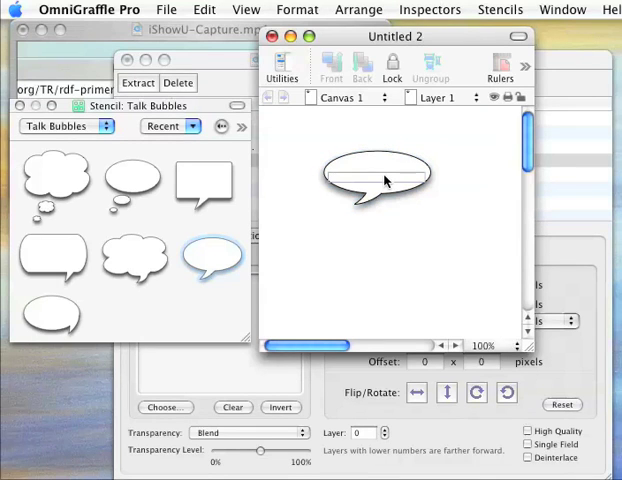
pyautogui.write('He')
pyautogui.write('llo World!')
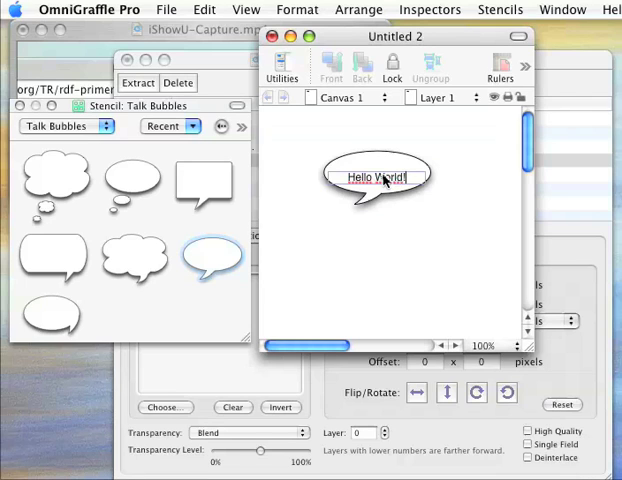
pyautogui.click(460, 198)
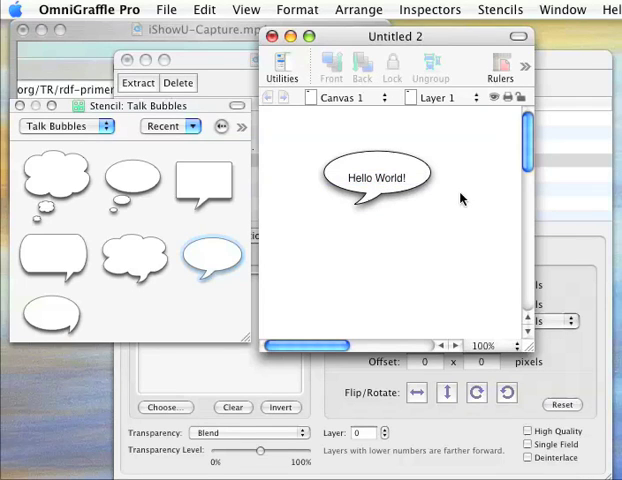
pyautogui.click(397, 190)
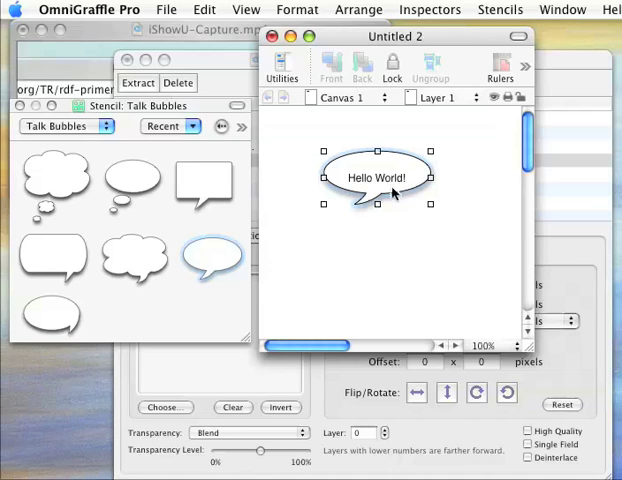
# - Export the bubble as a transparent-background PNG named BubbleText on the Desktop
pyautogui.click(176, 11)
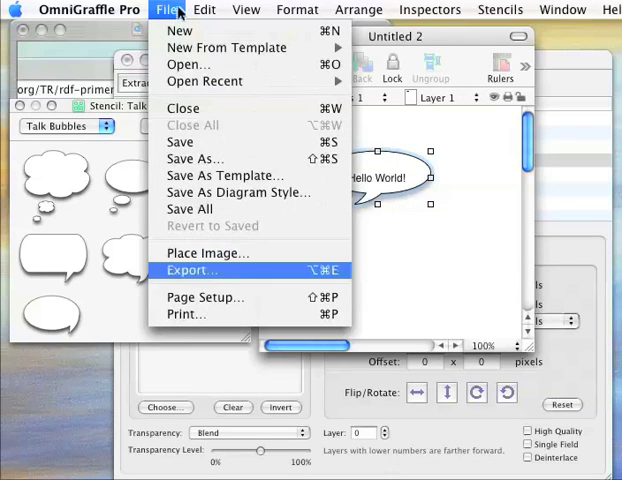
pyautogui.click(194, 270)
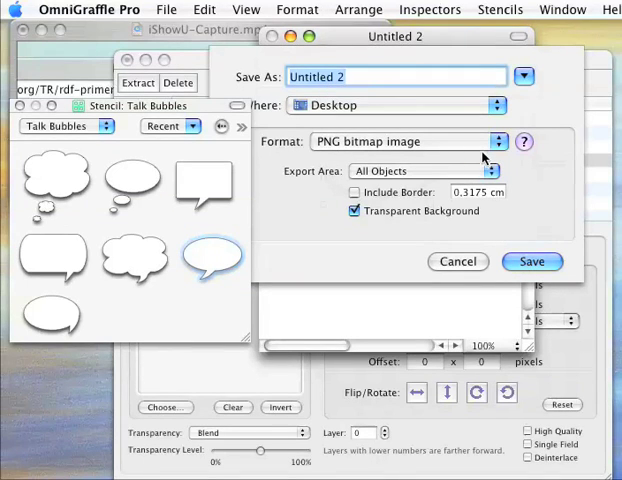
pyautogui.write('BubbleText')
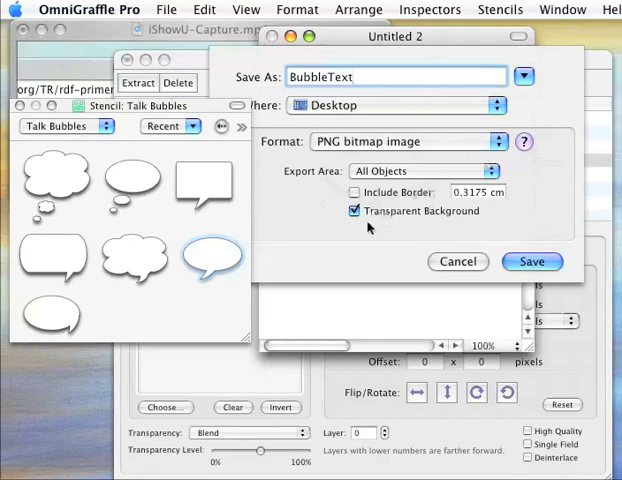
pyautogui.click(532, 262)
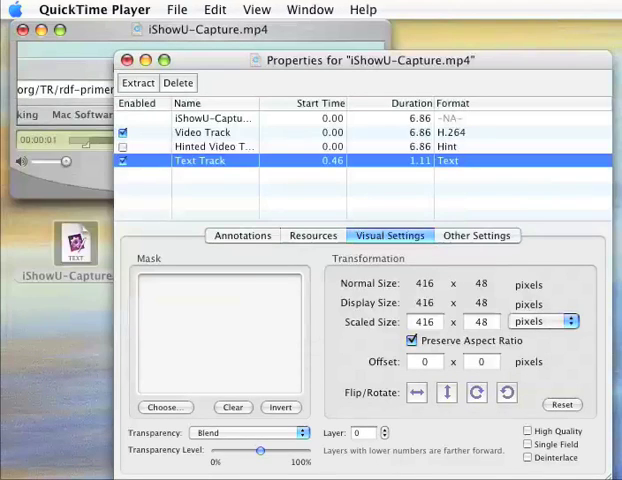
# - Drop BubbleText.png into the movie and select the new Video Track 2
pyautogui.moveTo(171, 411)
pyautogui.mouseDown()
pyautogui.moveTo(64, 345)
pyautogui.moveTo(67, 101)
pyautogui.mouseUp()
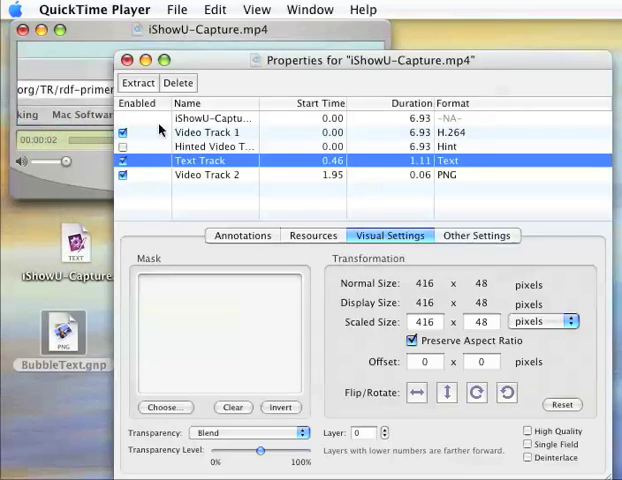
pyautogui.click(207, 180)
pyautogui.click(94, 178)
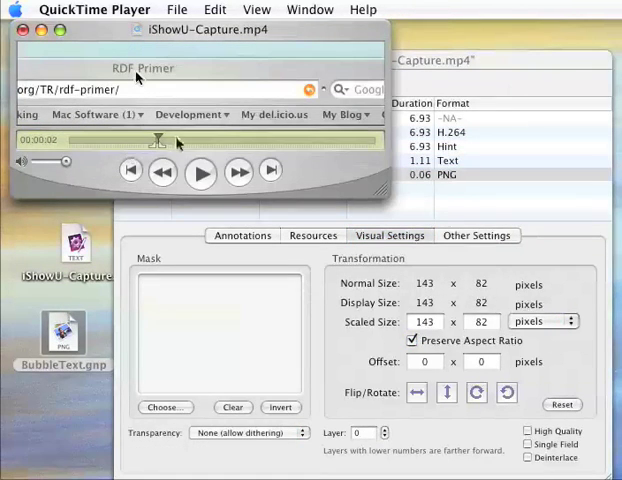
# - Scrub and jump through the movie to check the bubble appears, ending near four seconds
pyautogui.moveTo(167, 150); pyautogui.dragTo(367, 150)
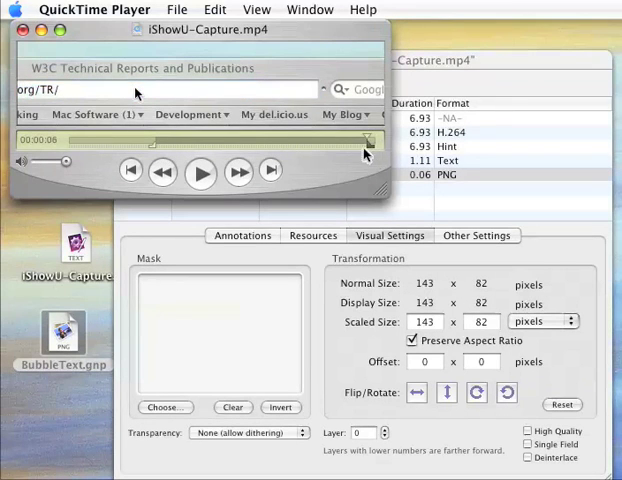
pyautogui.click(153, 140)
pyautogui.click(300, 142)
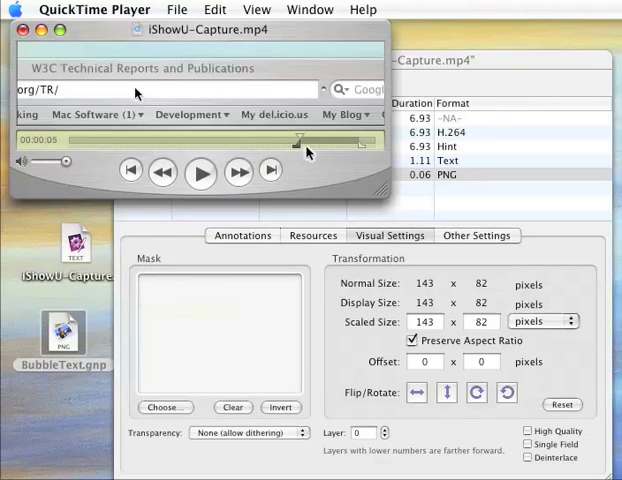
pyautogui.moveTo(303, 152); pyautogui.dragTo(292, 152)
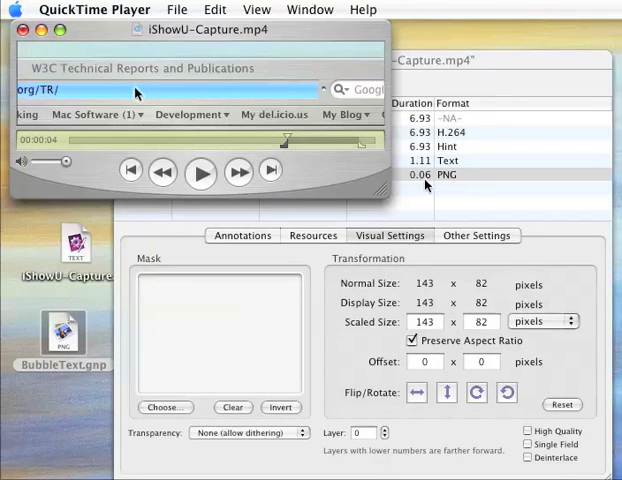
pyautogui.click(197, 178)
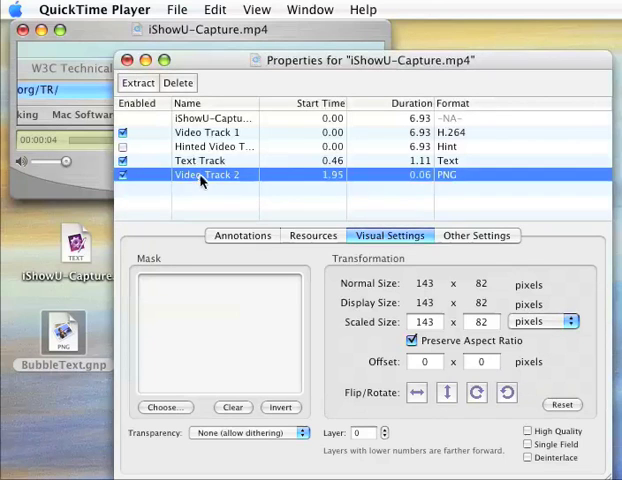
# - Insert the copied bubble as new scaled Video Track 3 at 4.95 s and scrub to see it
pyautogui.click(177, 10)
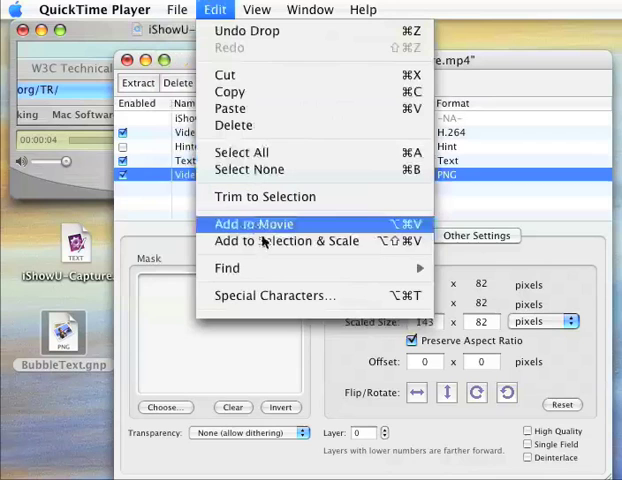
pyautogui.click(380, 241)
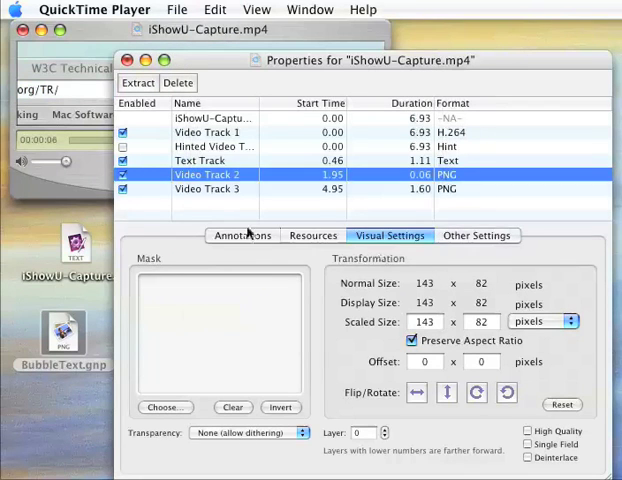
pyautogui.click(220, 193)
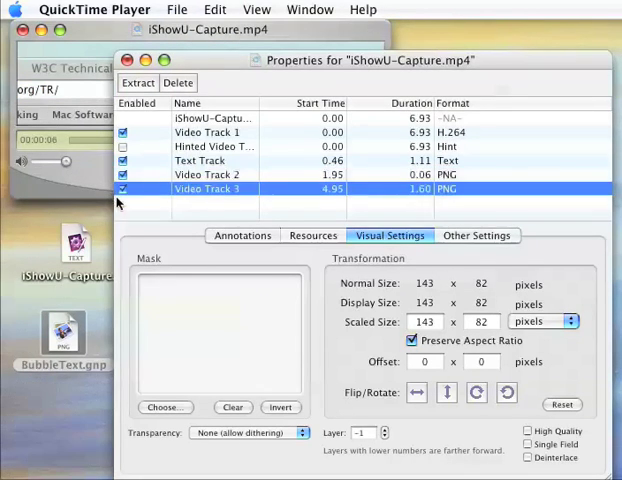
pyautogui.click(94, 185)
pyautogui.moveTo(335, 148)
pyautogui.mouseDown()
pyautogui.moveTo(278, 150)
pyautogui.moveTo(311, 151)
pyautogui.mouseUp()
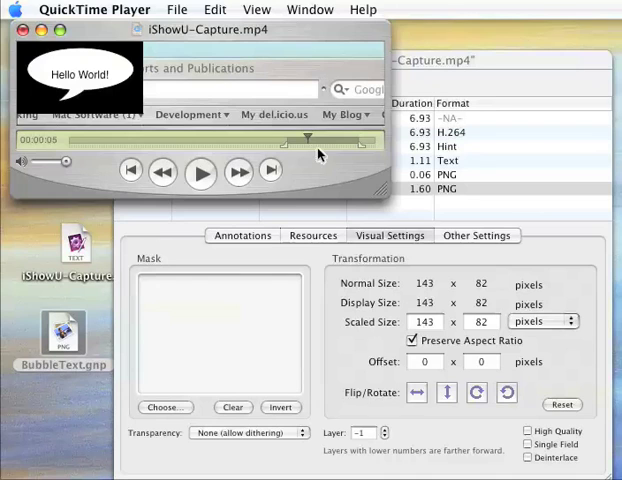
# - Set Video Track 3's transparency to Straight Alpha so the bubble background is see-through
pyautogui.click(436, 202)
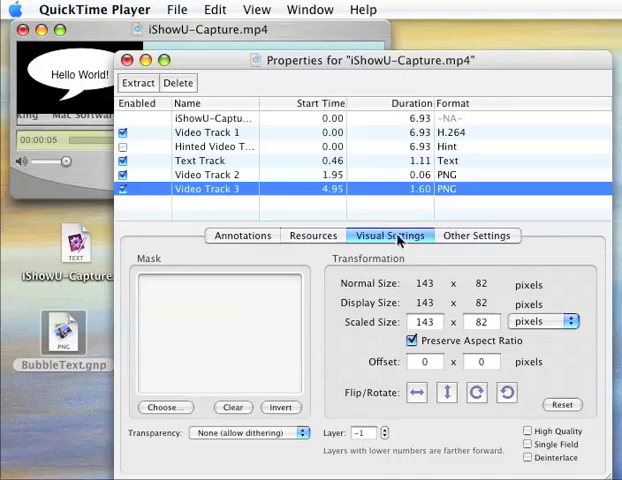
pyautogui.click(252, 435)
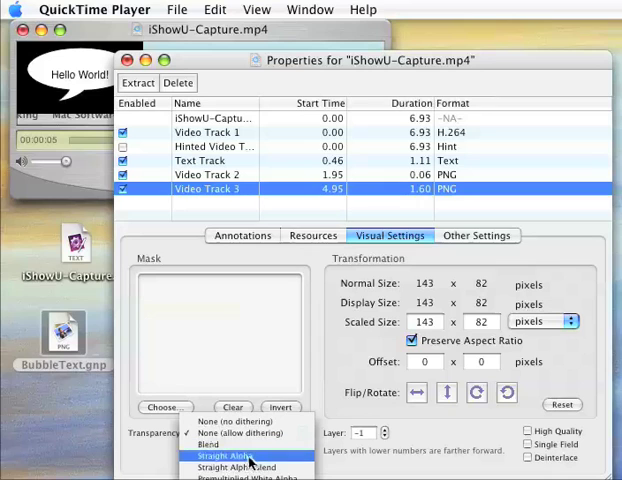
pyautogui.click(250, 461)
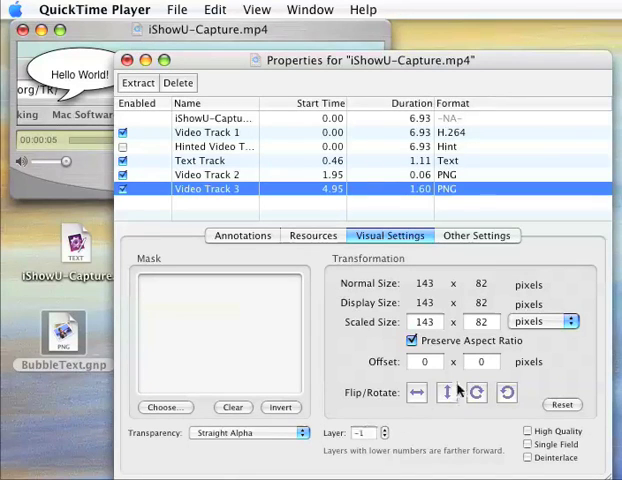
# - Give Video Track 3 a 200-pixel horizontal offset and scrub to check the shifted bubble
pyautogui.click(489, 366)
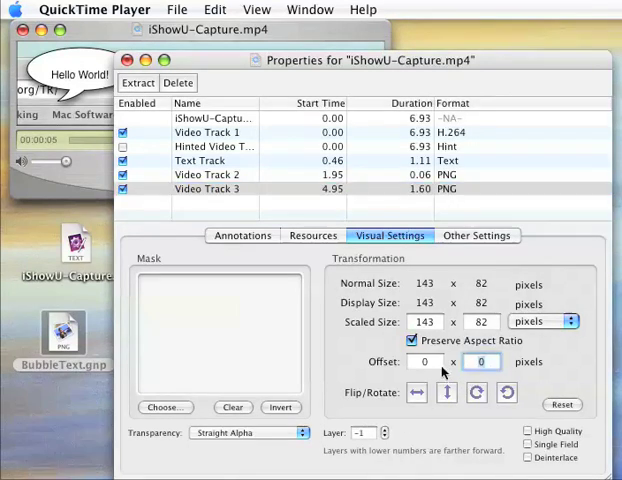
pyautogui.write('200')
pyautogui.press('Return')
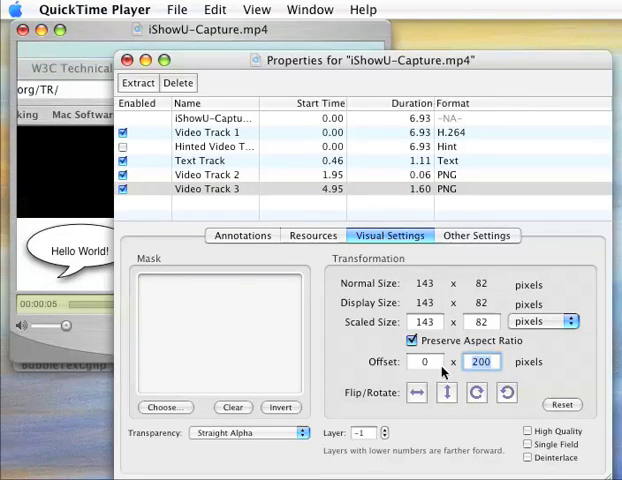
pyautogui.write('0')
pyautogui.hotkey('shift', 'Tab')
pyautogui.write('200')
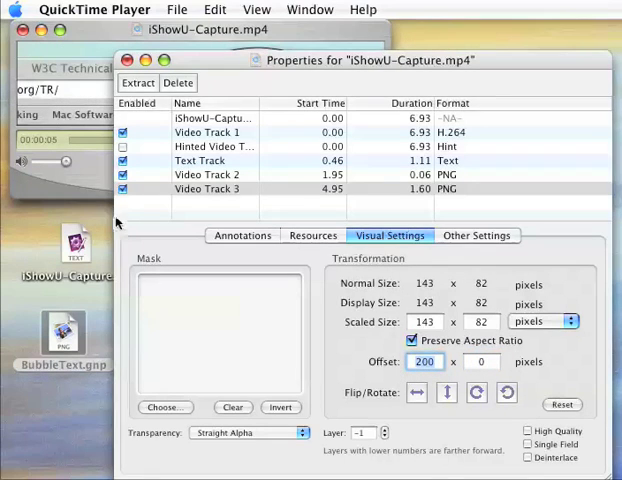
pyautogui.click(92, 186)
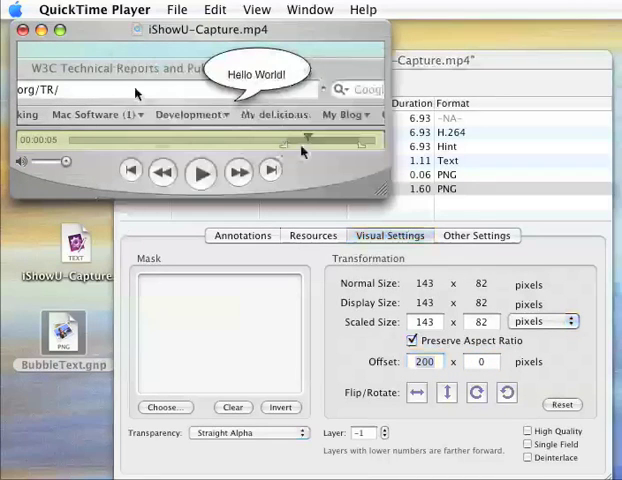
pyautogui.moveTo(306, 145)
pyautogui.mouseDown()
pyautogui.moveTo(291, 145)
pyautogui.moveTo(340, 148)
pyautogui.mouseUp()
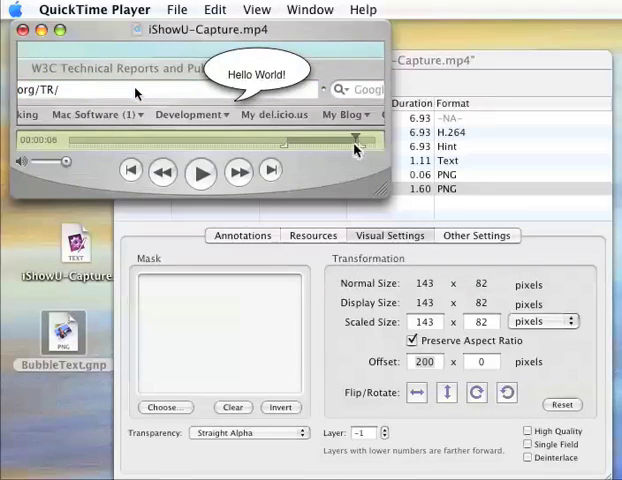
pyautogui.moveTo(340, 148); pyautogui.dragTo(285, 146)
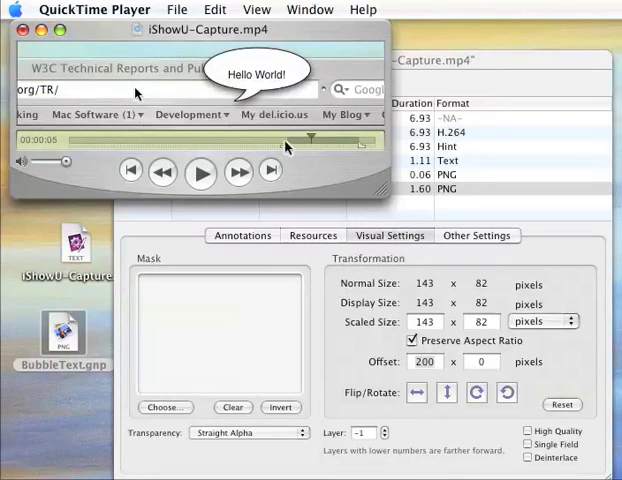
# - Rewind to 0.00 and add the copied bubble as new Video Track 4 at the movie start
pyautogui.click(440, 190)
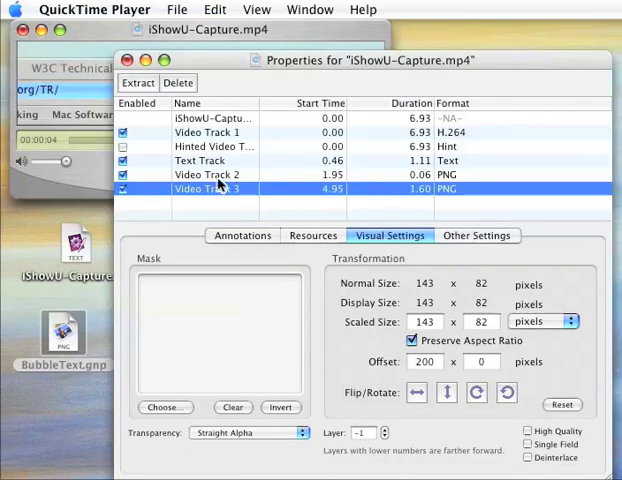
pyautogui.click(108, 176)
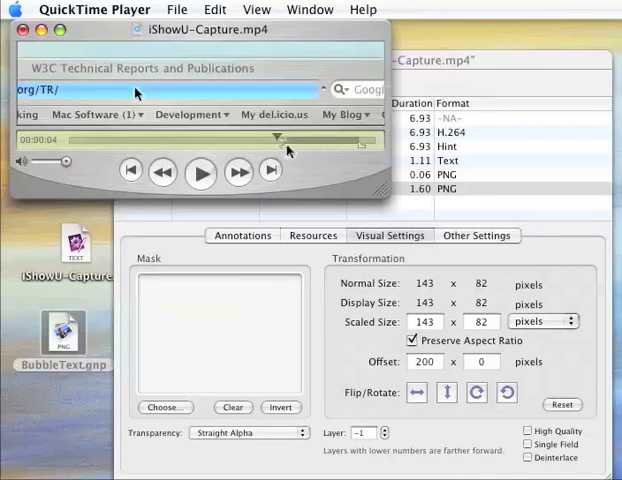
pyautogui.moveTo(288, 150)
pyautogui.mouseDown()
pyautogui.moveTo(76, 144)
pyautogui.moveTo(96, 150)
pyautogui.moveTo(70, 150)
pyautogui.mouseUp()
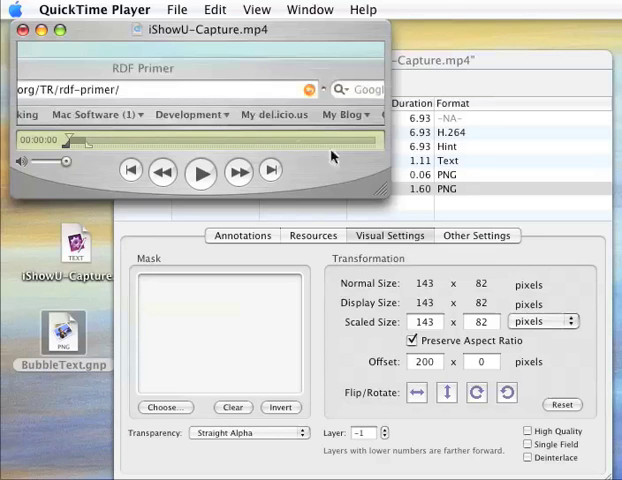
pyautogui.click(322, 189)
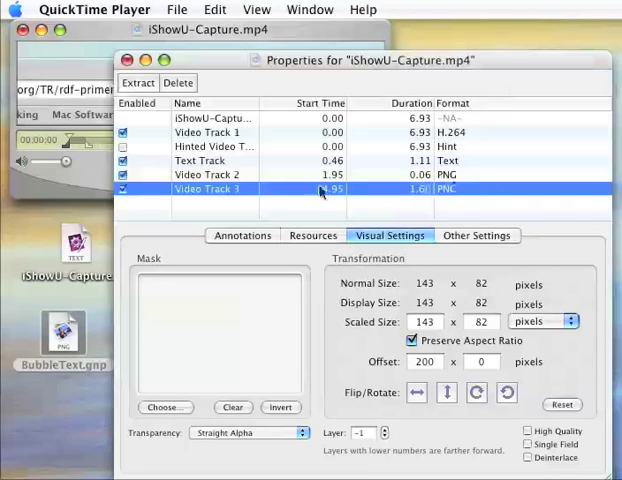
pyautogui.click(226, 177)
pyautogui.click(222, 10)
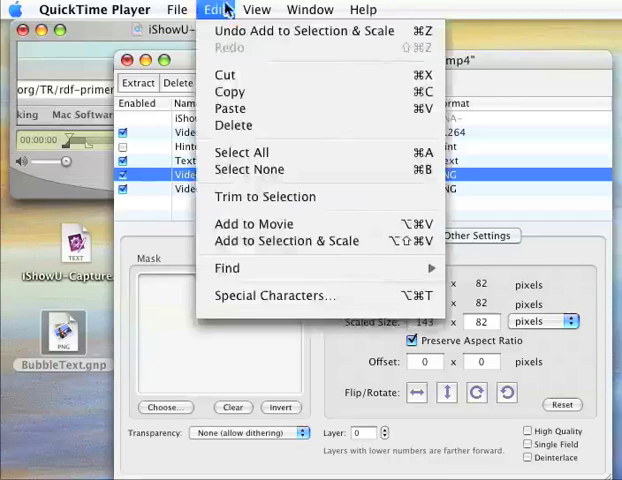
pyautogui.click(418, 245)
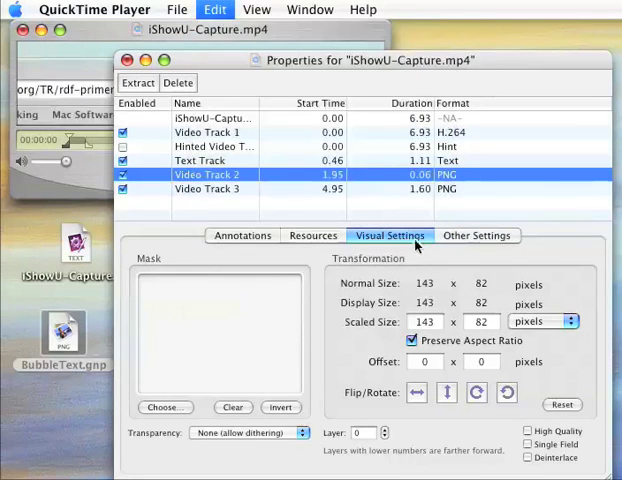
# - Set Video Track 4 to Straight Alpha transparency and view the new bubble at the start
pyautogui.click(222, 205)
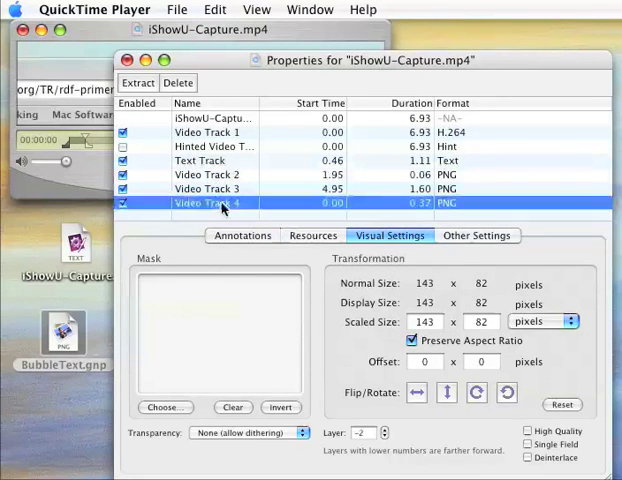
pyautogui.click(242, 440)
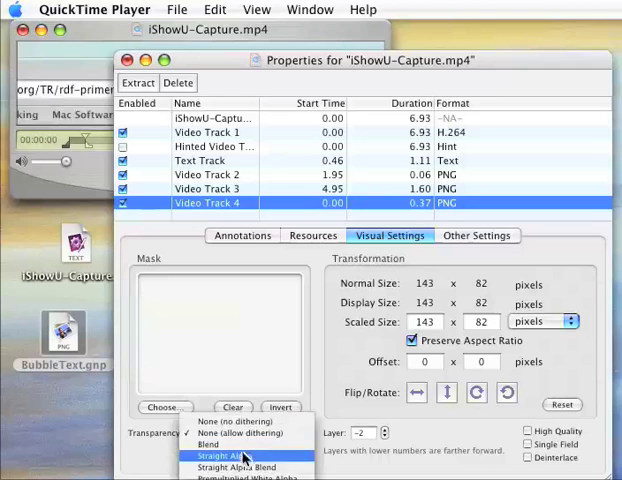
pyautogui.click(243, 457)
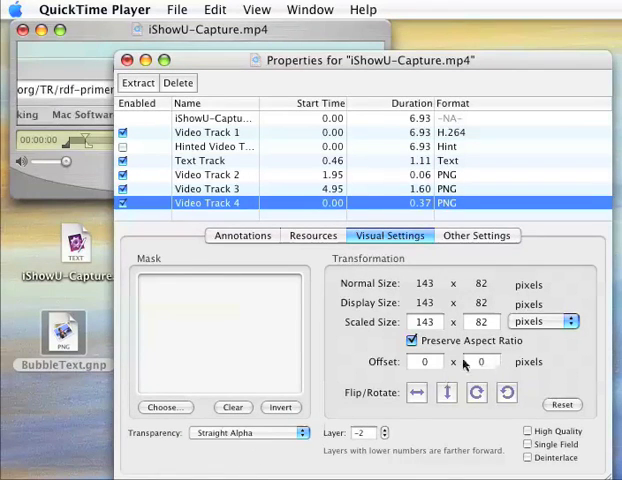
pyautogui.click(88, 148)
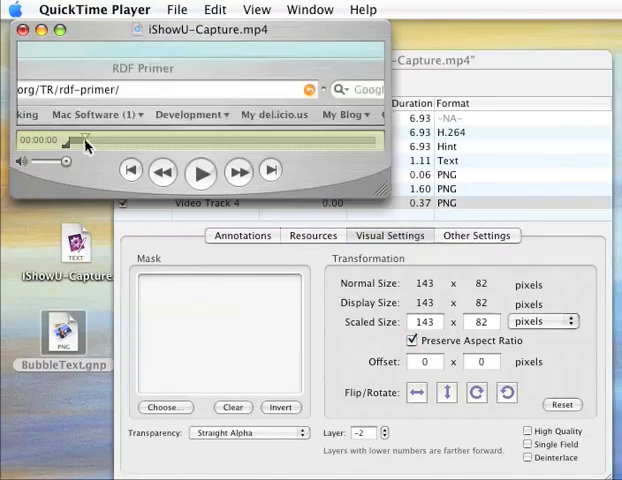
pyautogui.moveTo(85, 146); pyautogui.dragTo(77, 145)
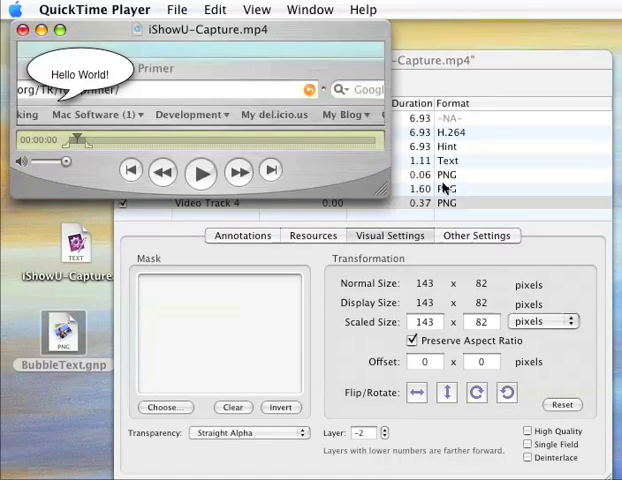
pyautogui.click(300, 186)
# - Delete the opaque Video Track 2 starting at 1.95 seconds
pyautogui.click(255, 175)
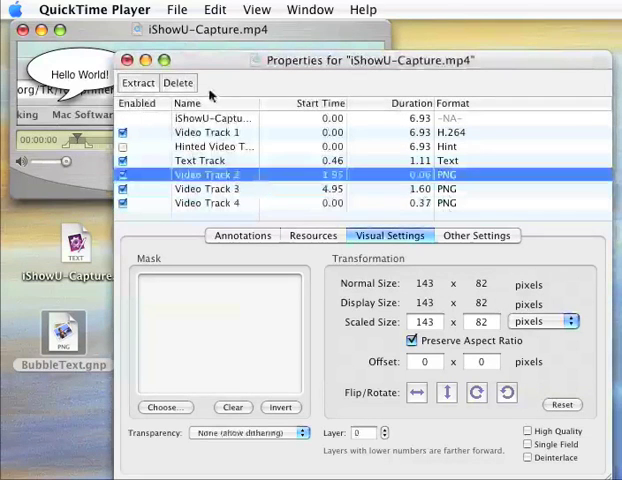
pyautogui.click(186, 89)
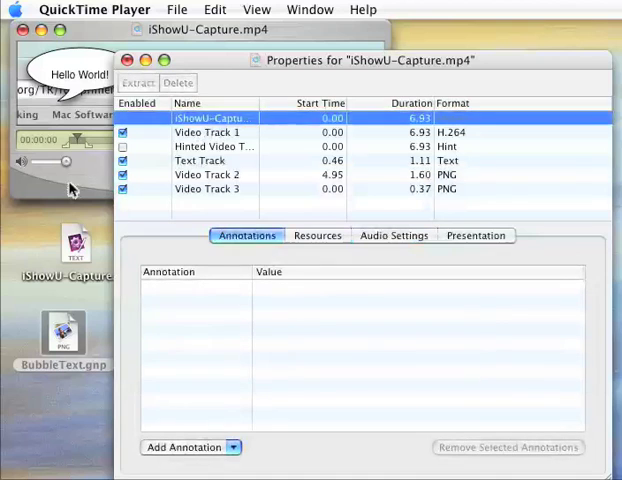
# - Rewind and play the finished movie to review the caption and Hello World bubbles
pyautogui.click(97, 145)
pyautogui.moveTo(79, 143); pyautogui.dragTo(68, 141)
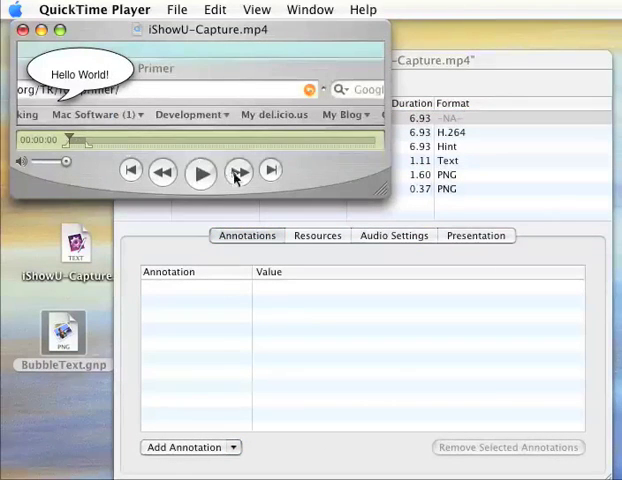
pyautogui.click(203, 178)
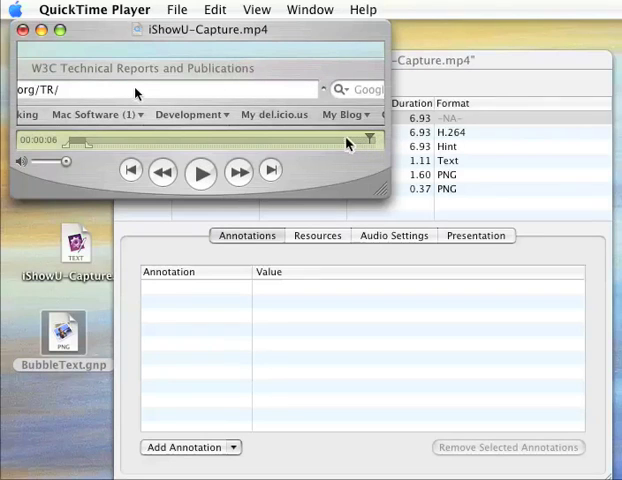
pyautogui.moveTo(347, 143); pyautogui.dragTo(134, 143)
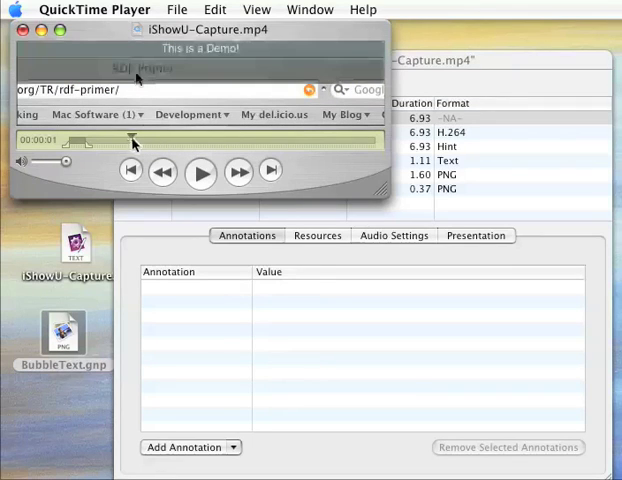